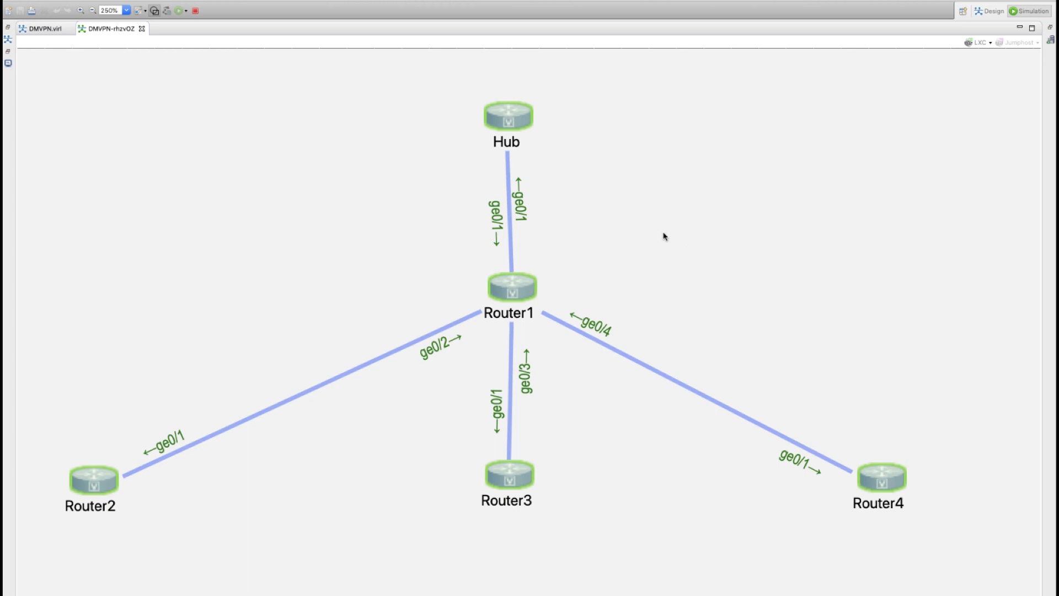
# On the Hub, enter conf t and paste static routes to 192.168.2.0, 3.0, 4.0 /24 via 192.168.1.1
pyautogui.press('super+Tab')
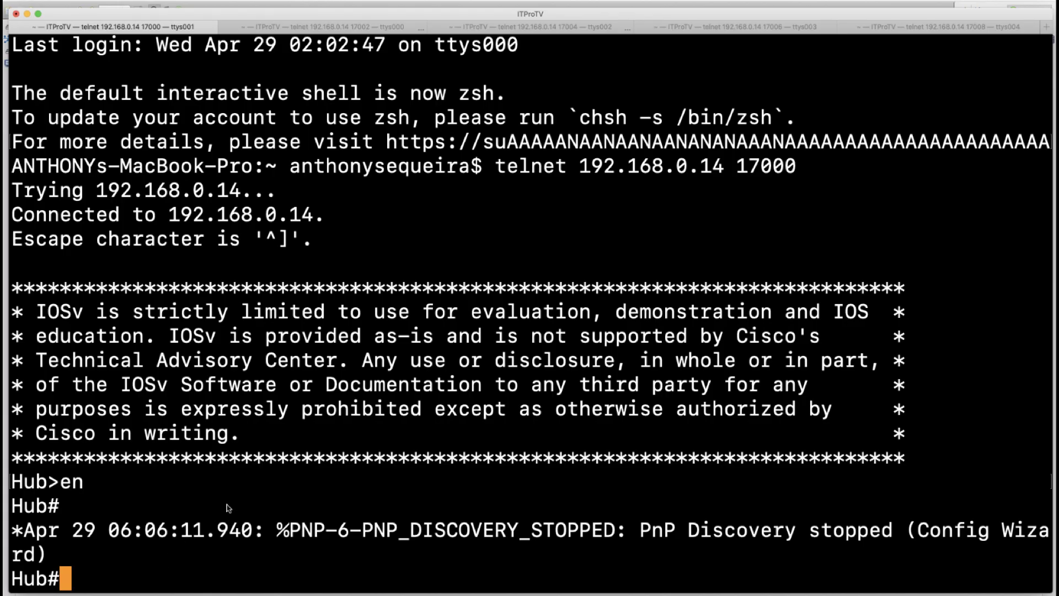
pyautogui.write('con ft')
pyautogui.press('Return')
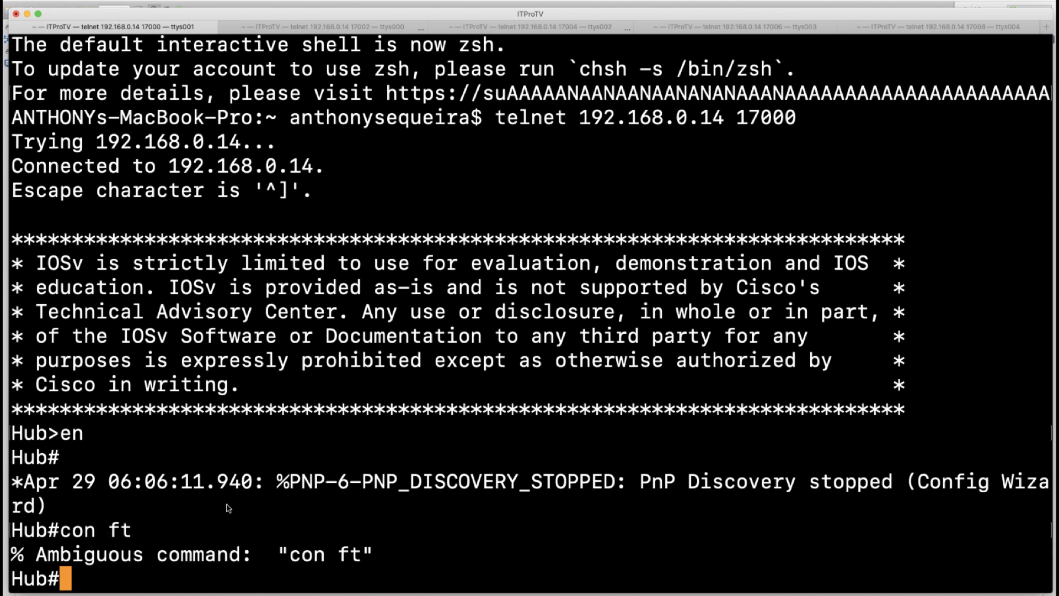
pyautogui.write('conf t')
pyautogui.press('Return')
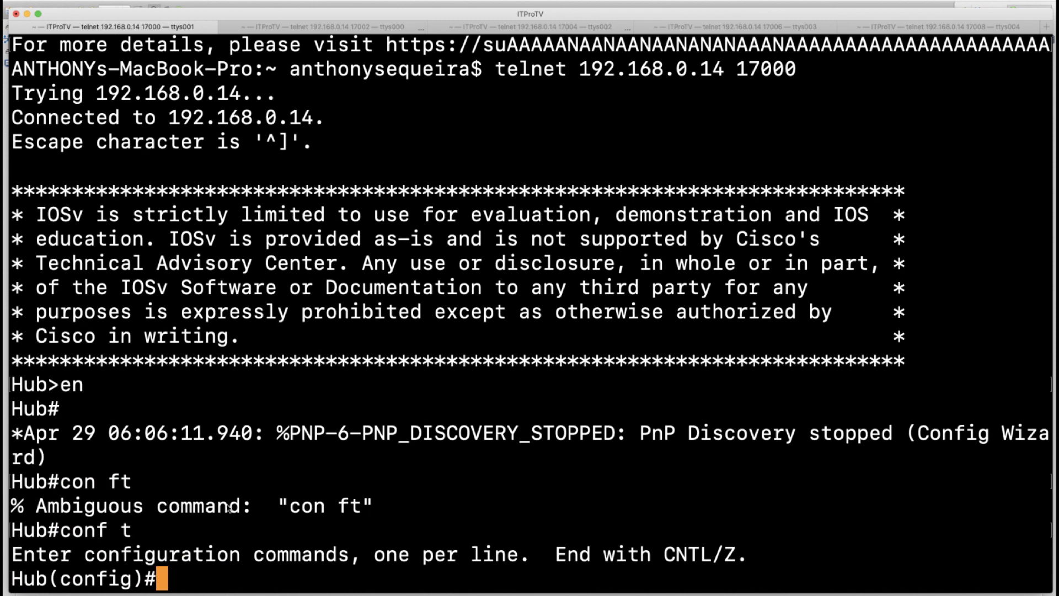
pyautogui.rightClick(228, 508)
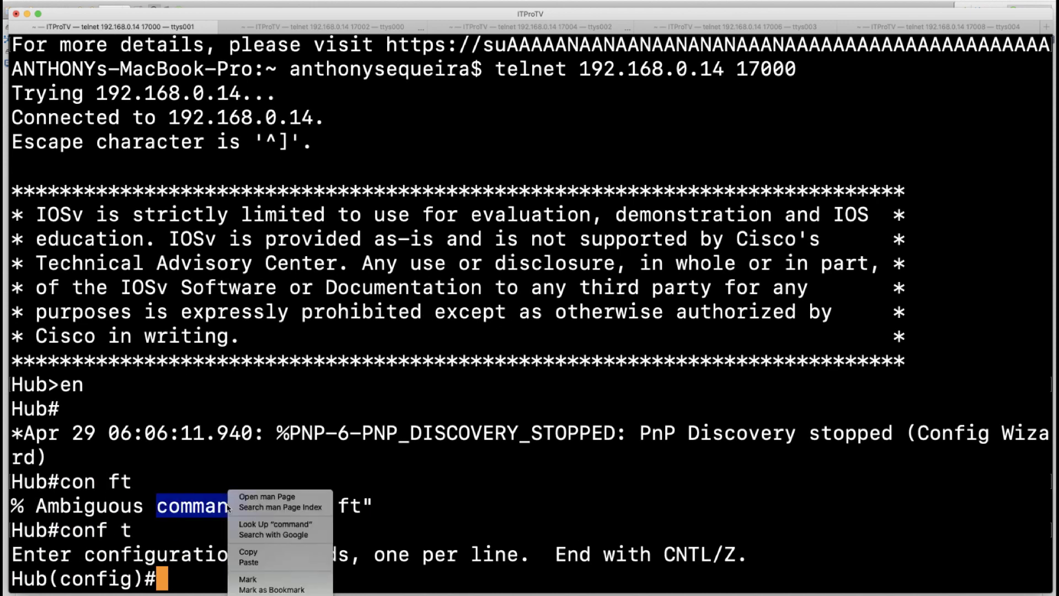
pyautogui.click(265, 560)
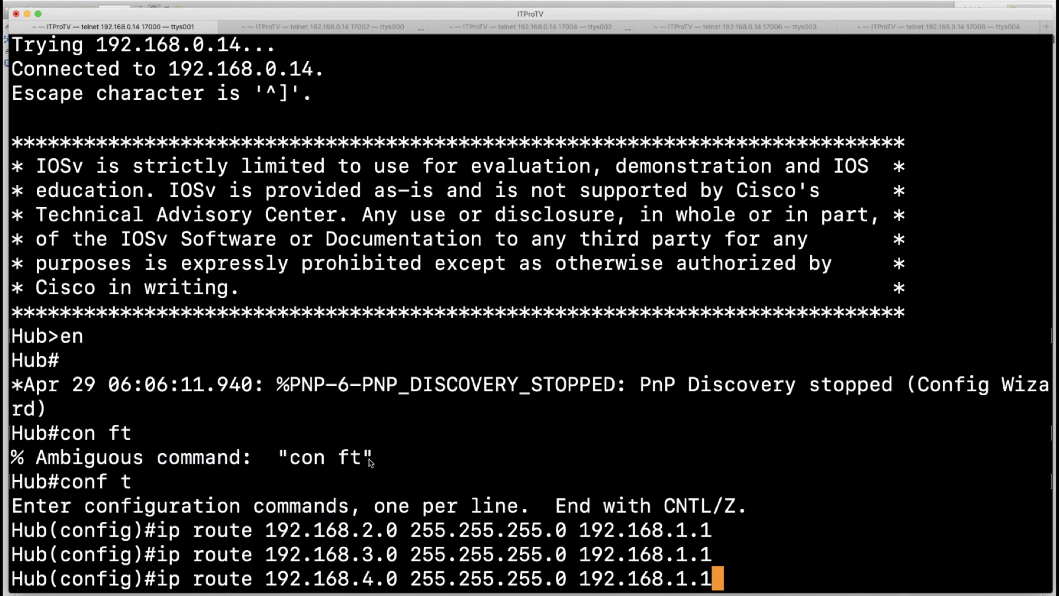
pyautogui.press('Return')
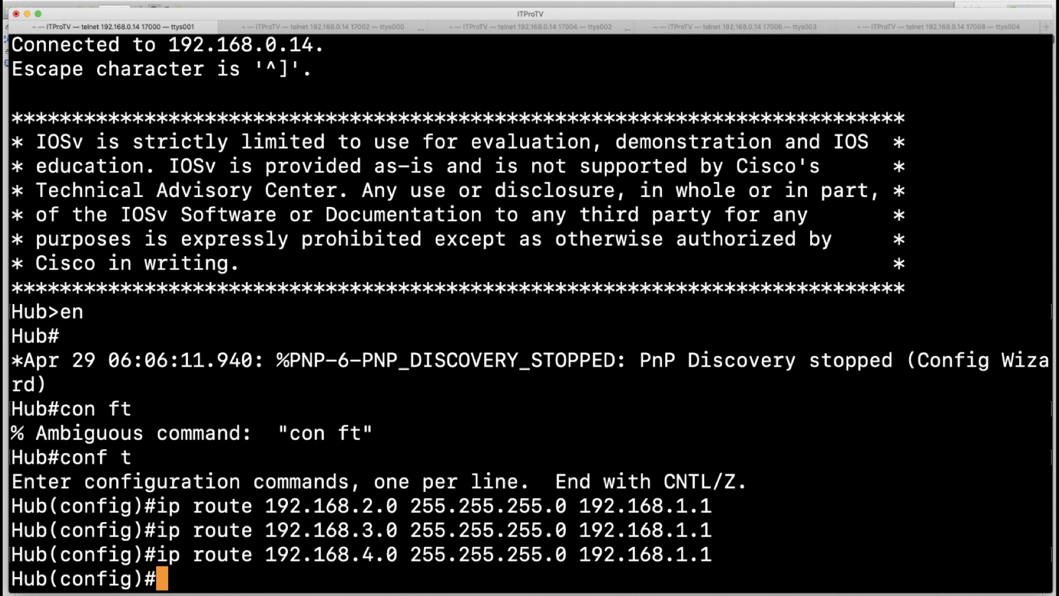
# Add Router2's host route to 192.168.1.100/32 via 192.168.2.1, and paste Router3's equivalent route
pyautogui.press('super+3')
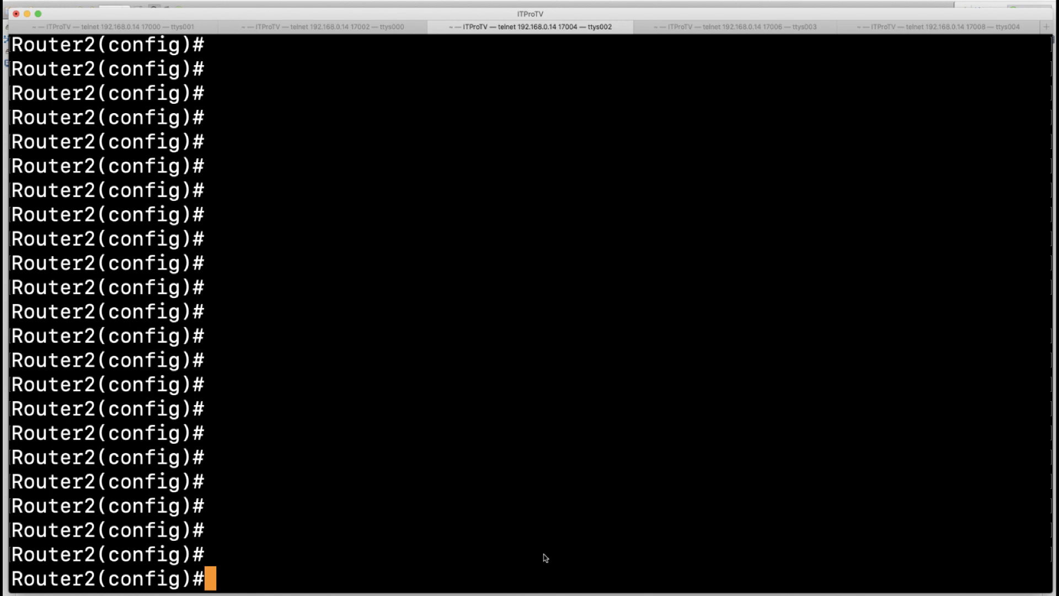
pyautogui.write('ip route 192.168.1.100 255.255.255.255 192.168.2.1')
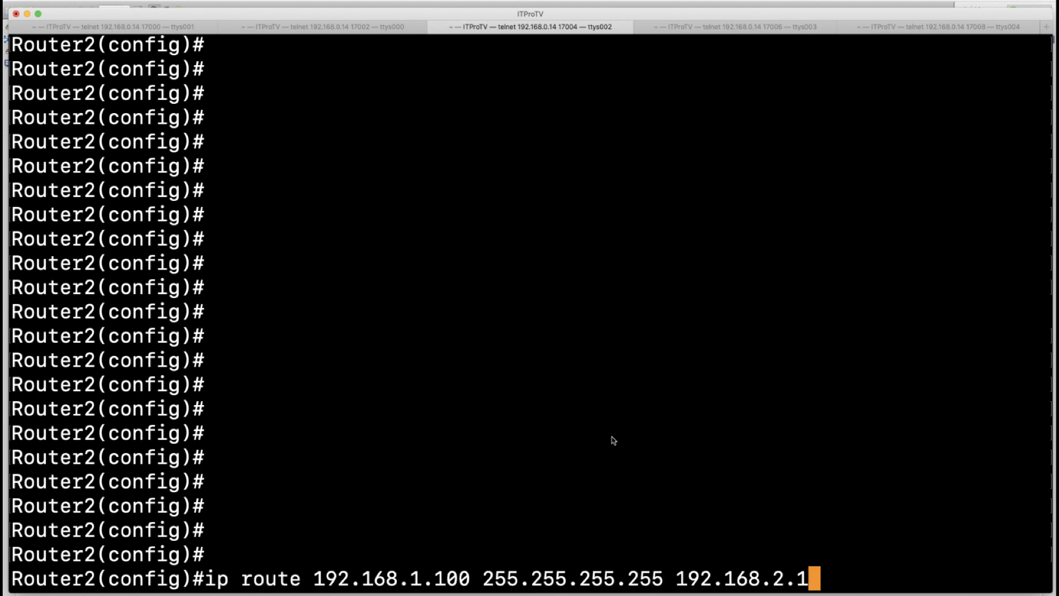
pyautogui.press('Return')
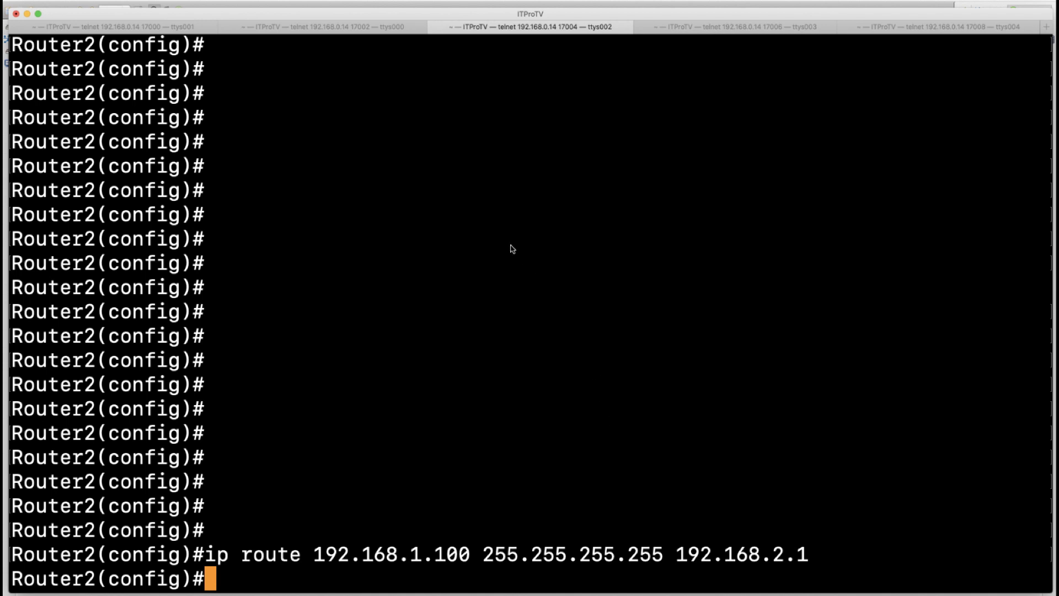
pyautogui.click(681, 28)
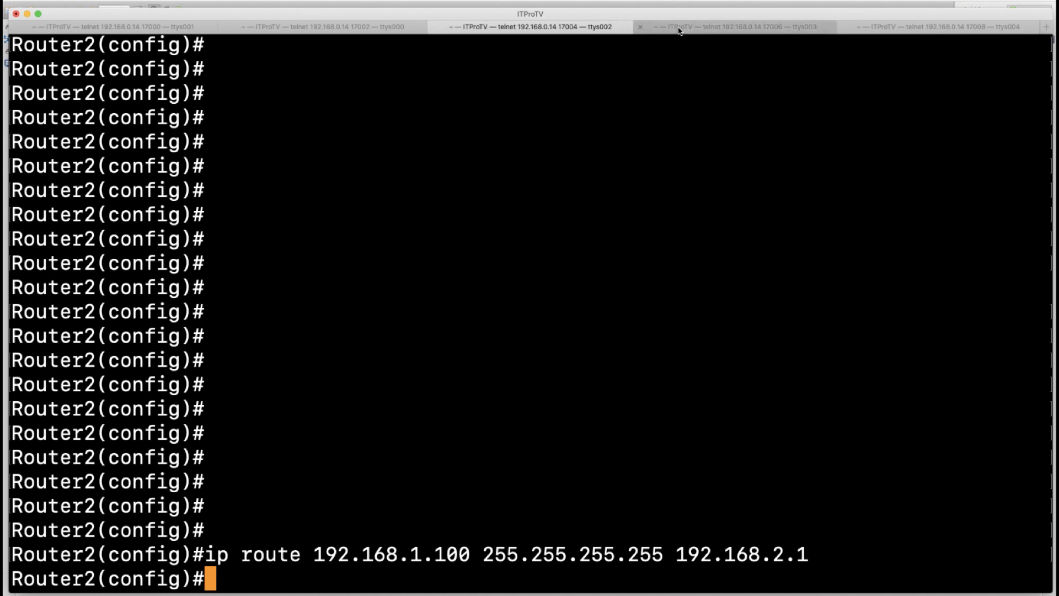
pyautogui.write('ip route 192.168.1.100 255.255.255.255 192.168.3.1')
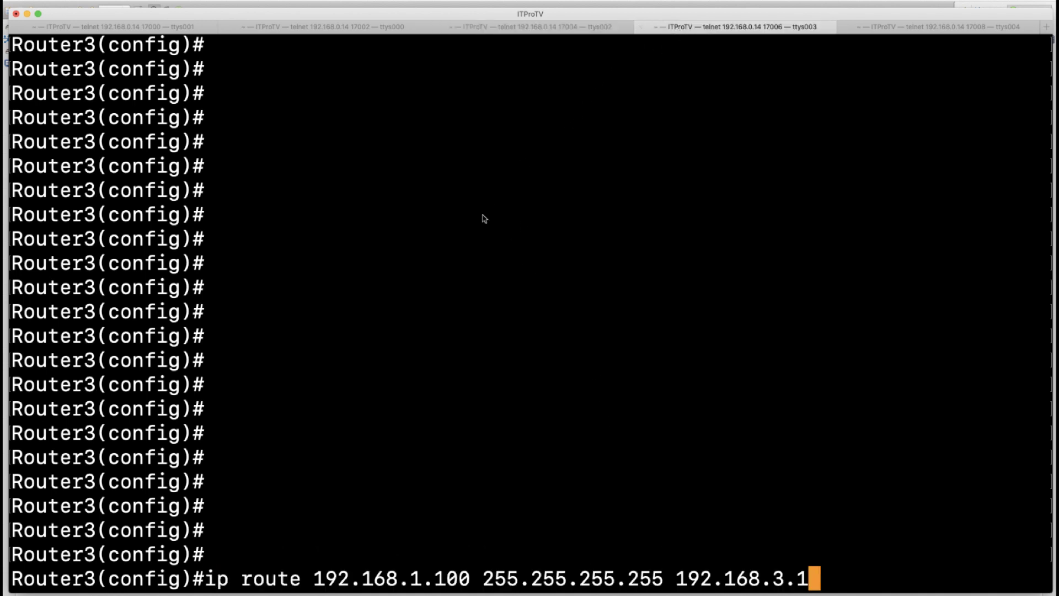
# Enter privileged and global configuration mode on Router4
pyautogui.click(882, 29)
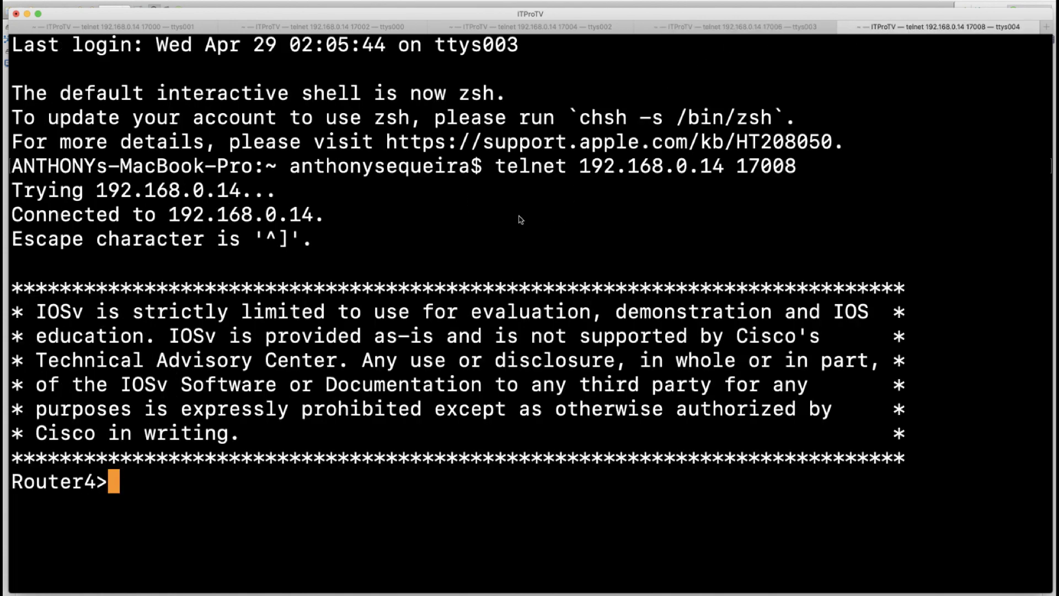
pyautogui.write('en')
pyautogui.press('Return')
pyautogui.write('conf t')
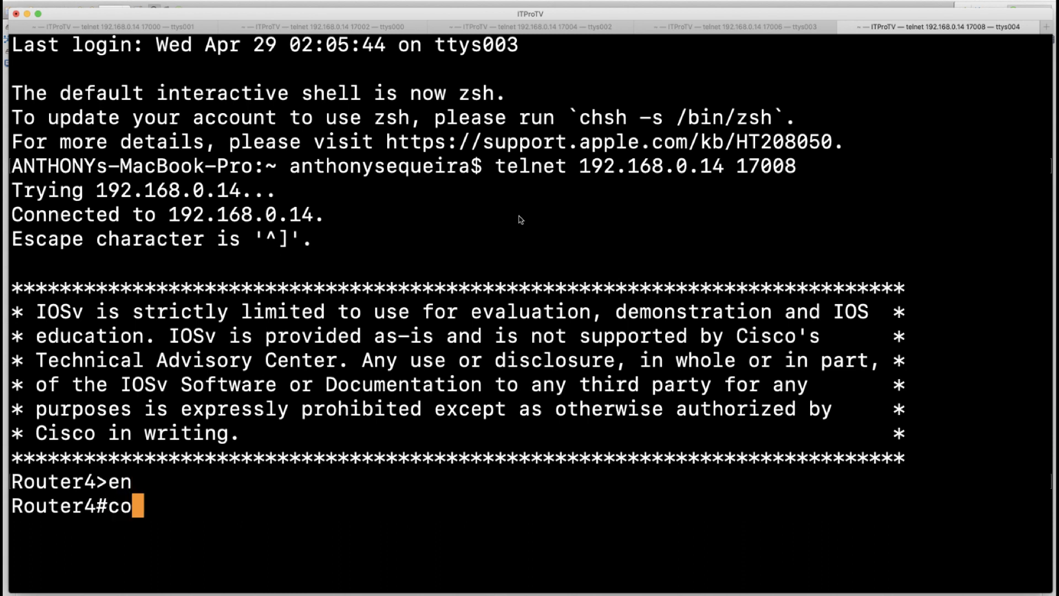
pyautogui.press('Return')
# Add 'ip route 192.168.1.100 255.255.255.255 192.168.4.1' on Router4, then exit configuration mode
pyautogui.write('ip route 192.168.1.100 255.255.255.255 192.168.2.1')
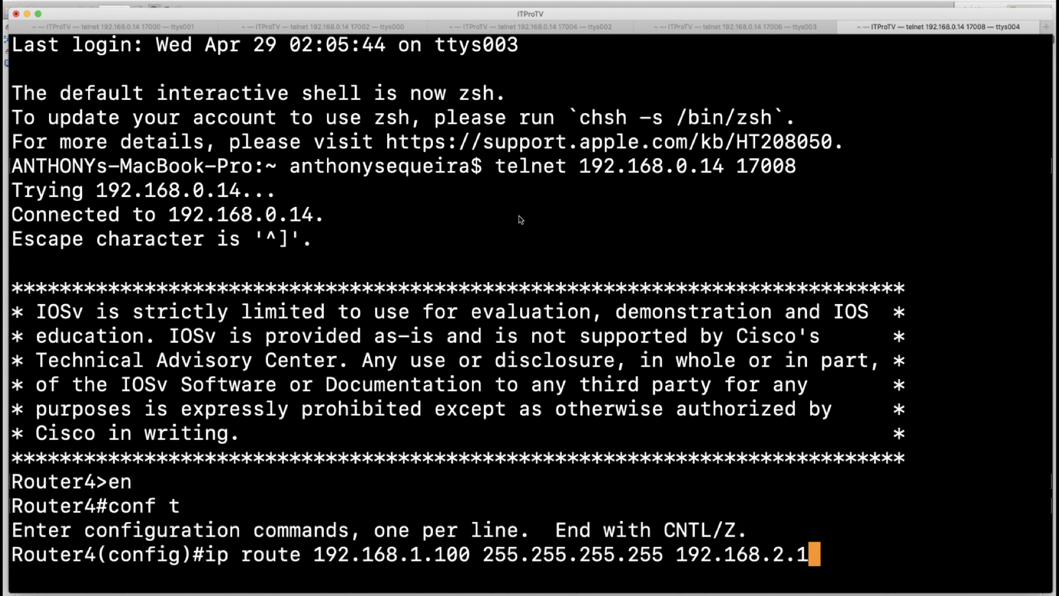
pyautogui.press('BackSpace')
pyautogui.press('BackSpace')
pyautogui.press('BackSpace')
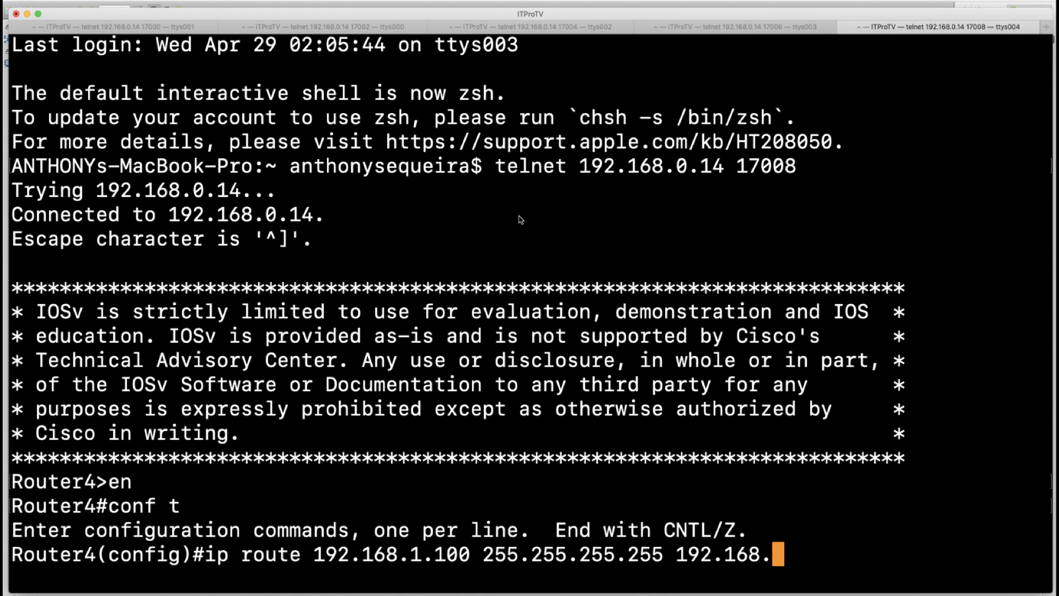
pyautogui.write('4.1')
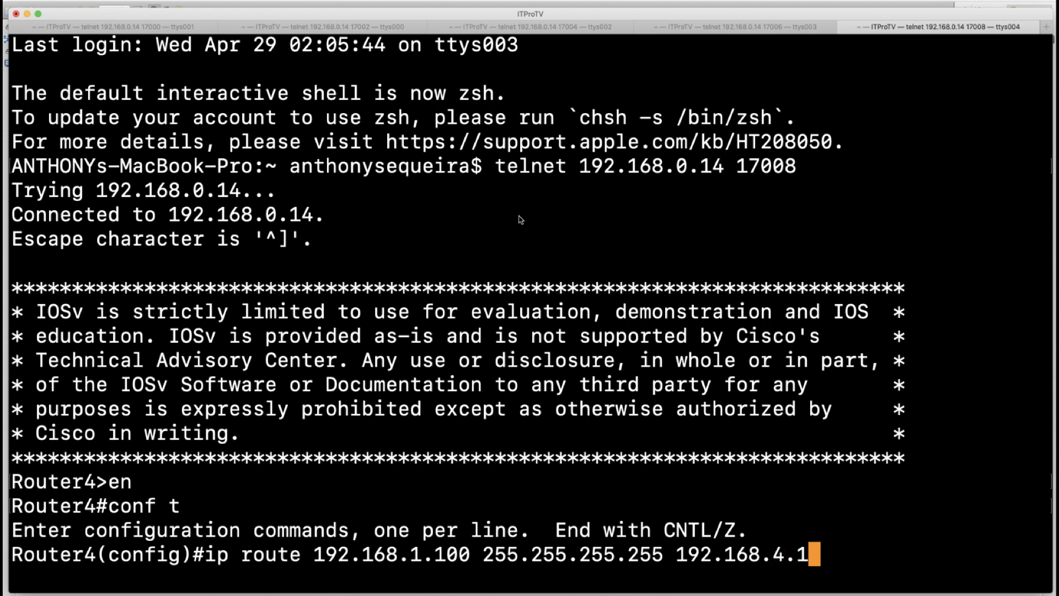
pyautogui.press('Return')
pyautogui.write('end')
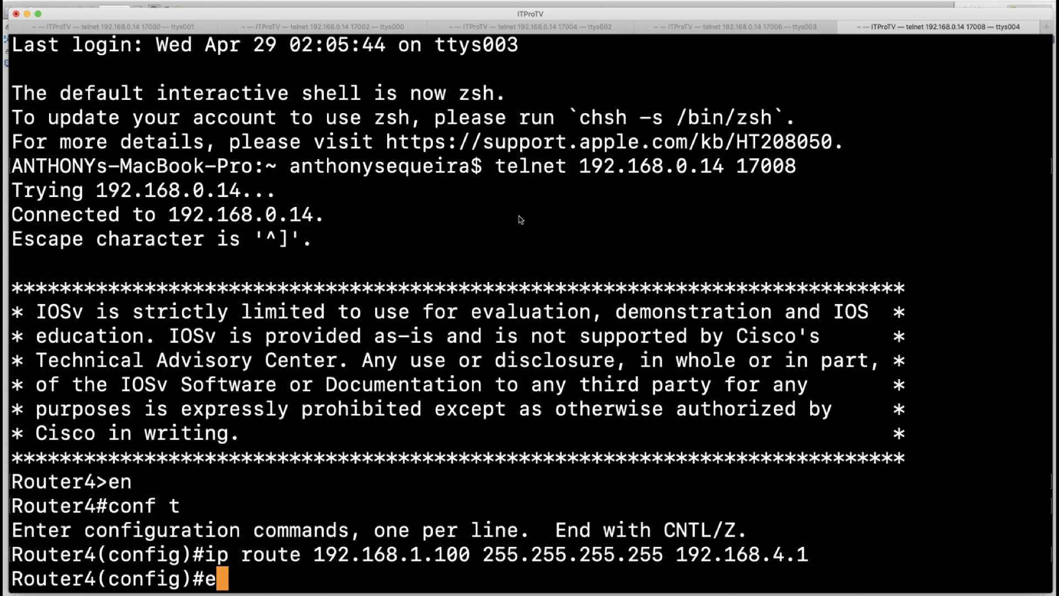
pyautogui.press('Return')
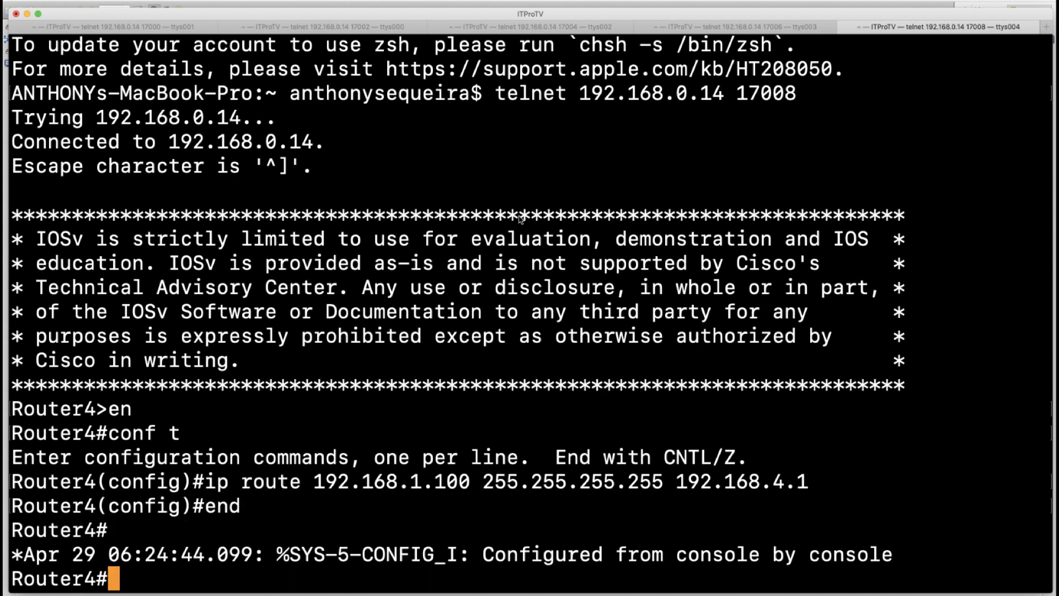
pyautogui.press('Return')
pyautogui.press('Return')
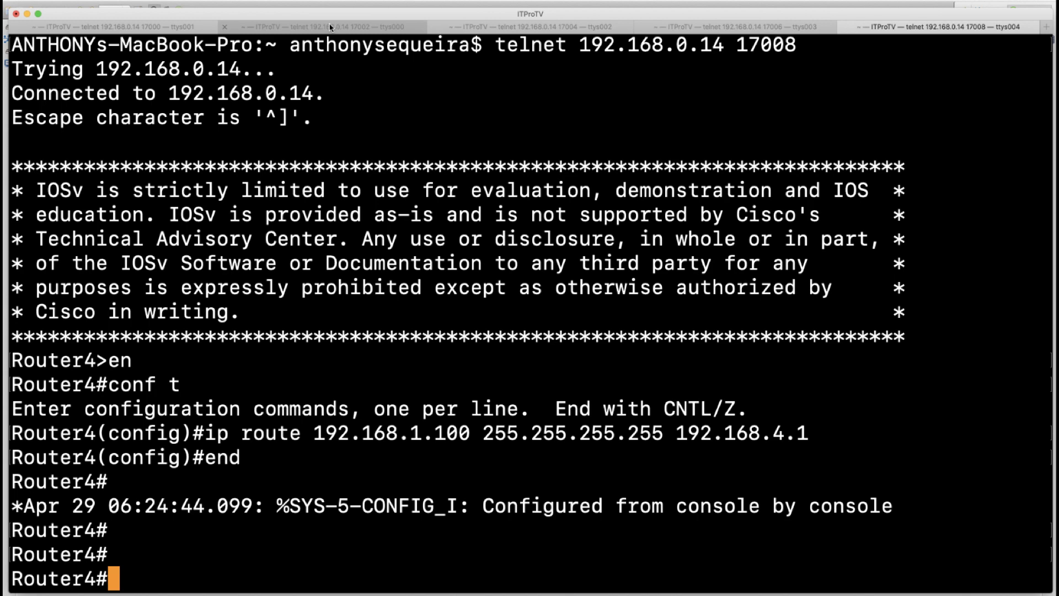
# In the Hub session, exit configuration mode, re-enter conf t, and exit again with 'end'
pyautogui.click(188, 28)
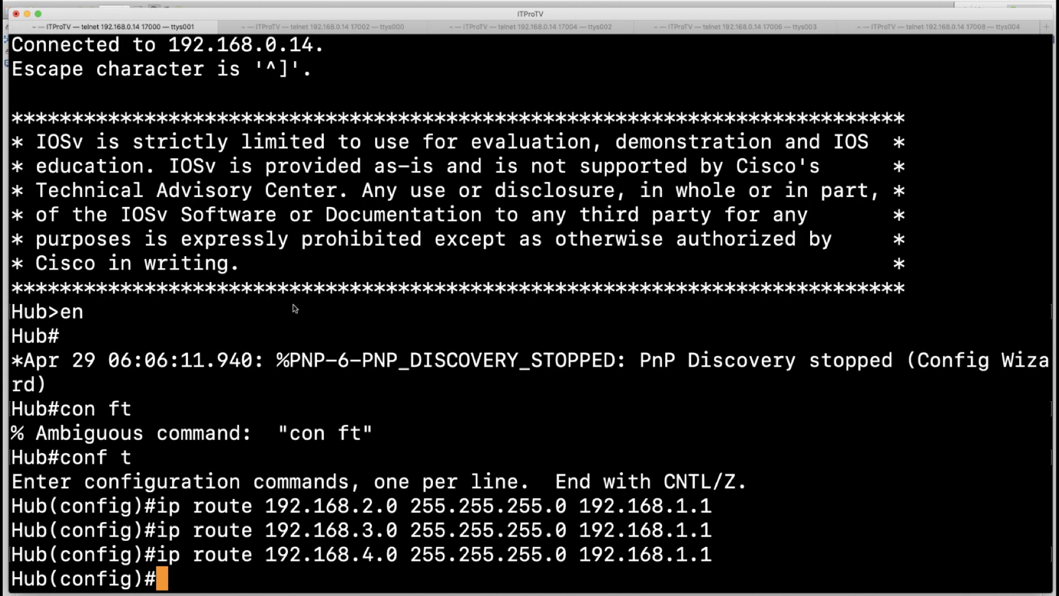
pyautogui.write('end')
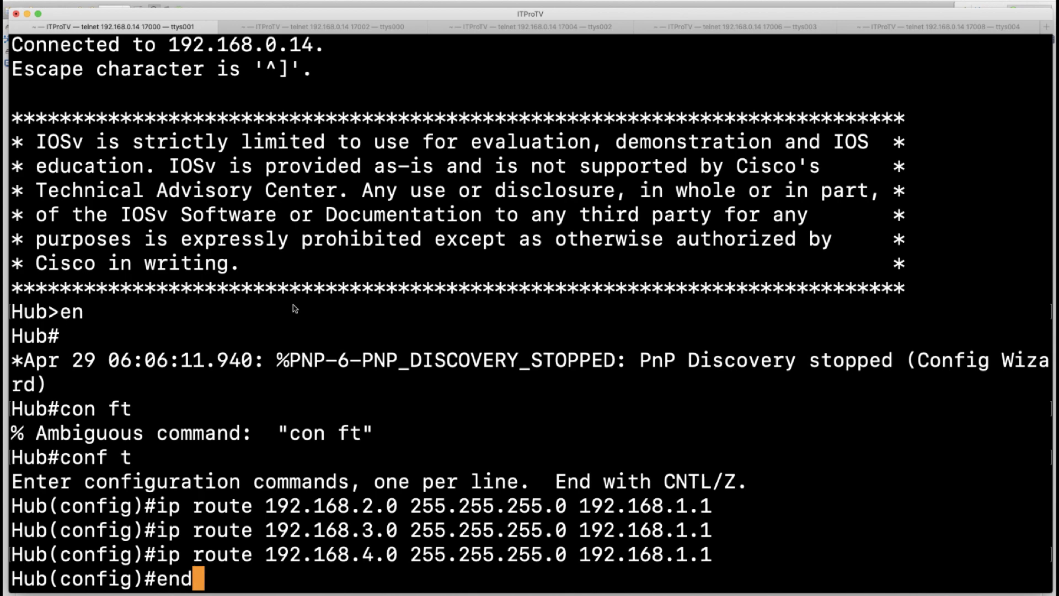
pyautogui.press('Return')
pyautogui.press('Return')
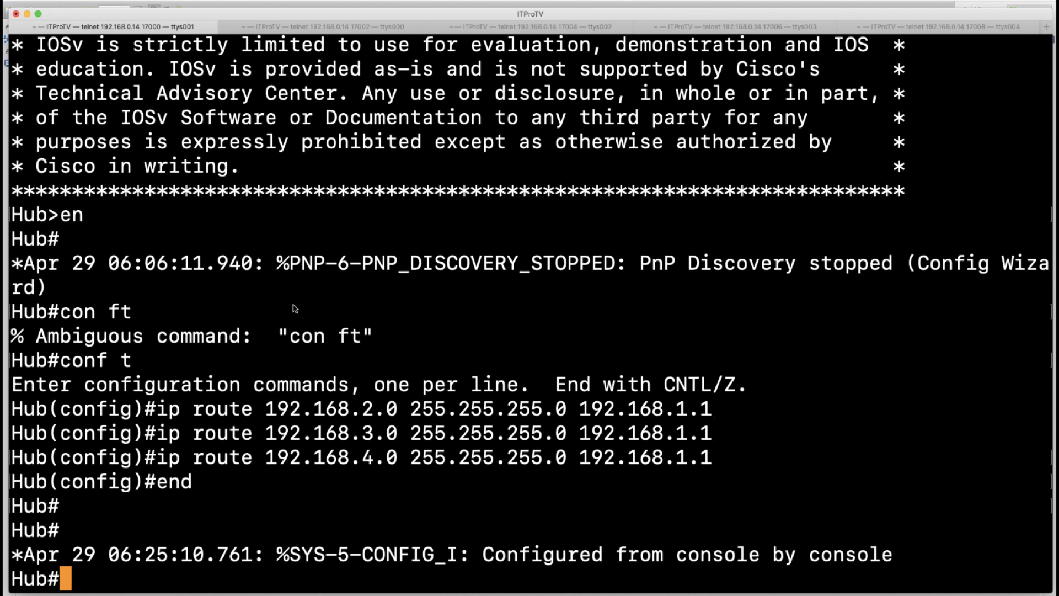
pyautogui.press('Return')
pyautogui.press('Return')
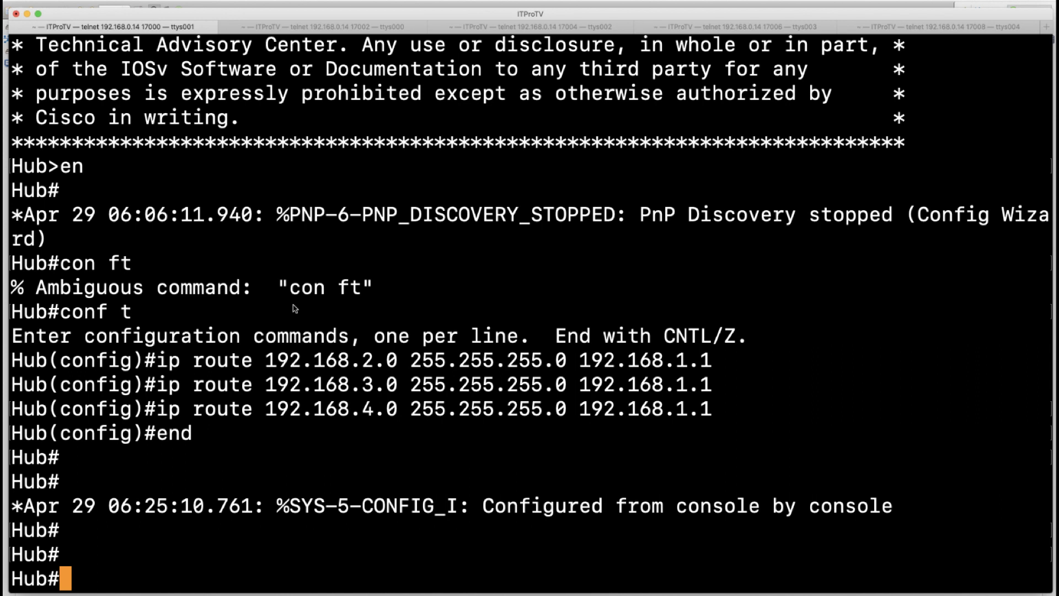
pyautogui.write('conf t')
pyautogui.press('Return')
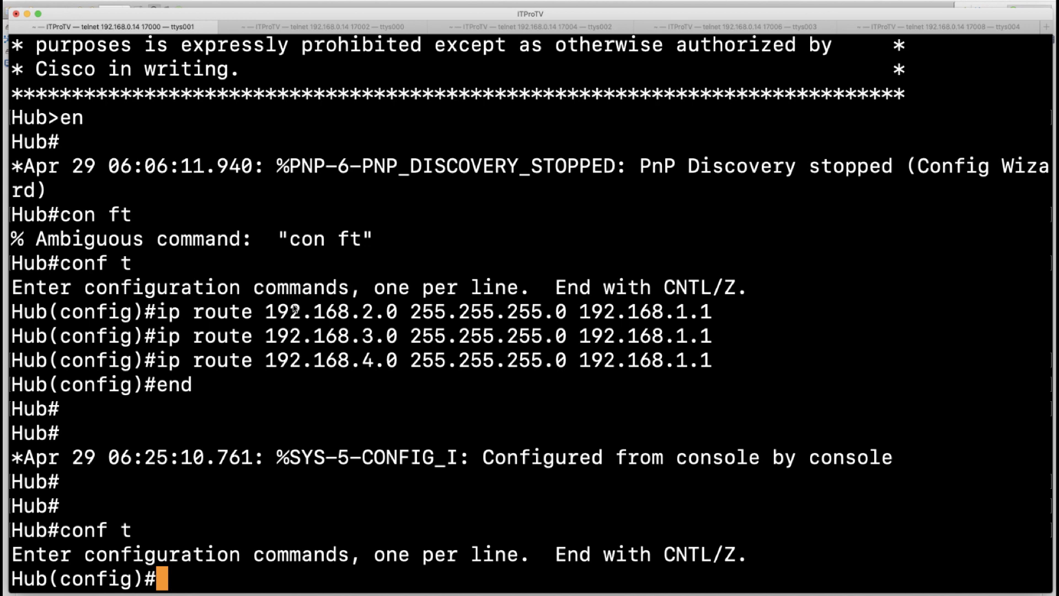
pyautogui.write('end')
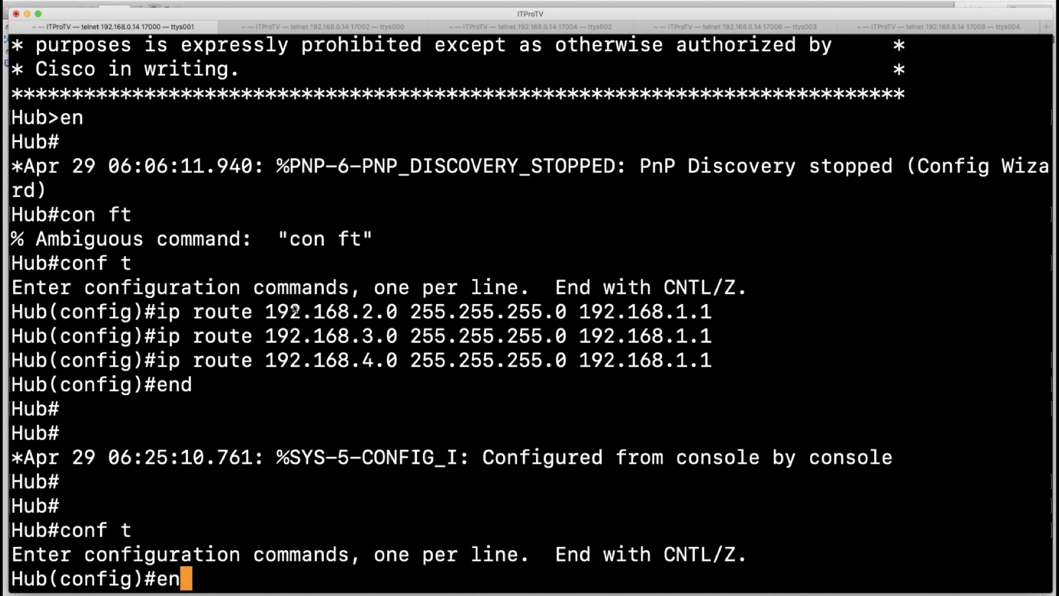
pyautogui.press('Return')
# Ping 192.168.2.1 and 192.168.3.1 from the Hub
pyautogui.write('ping ')
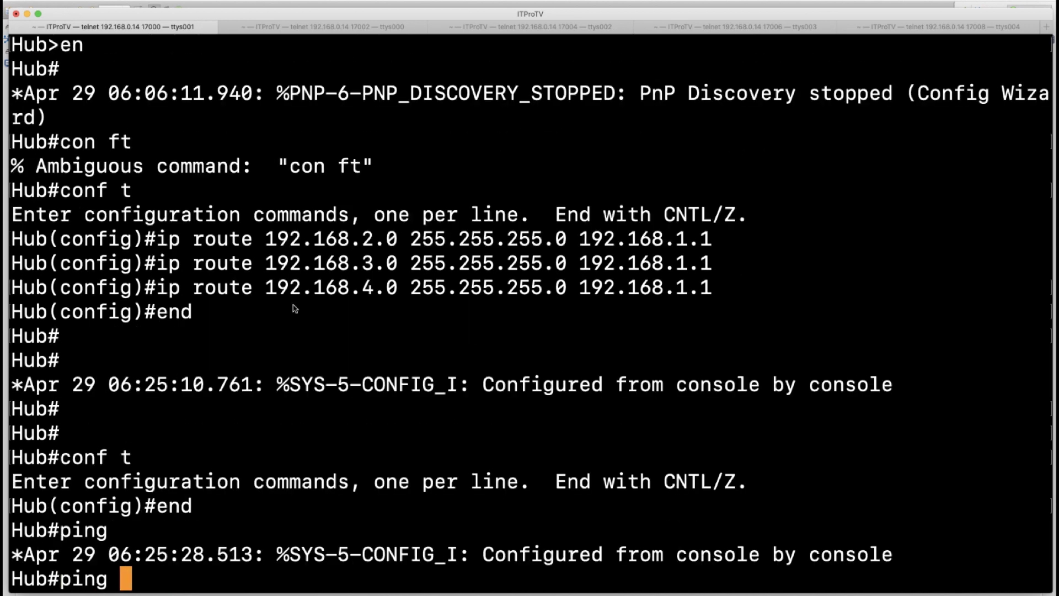
pyautogui.write('192.168.')
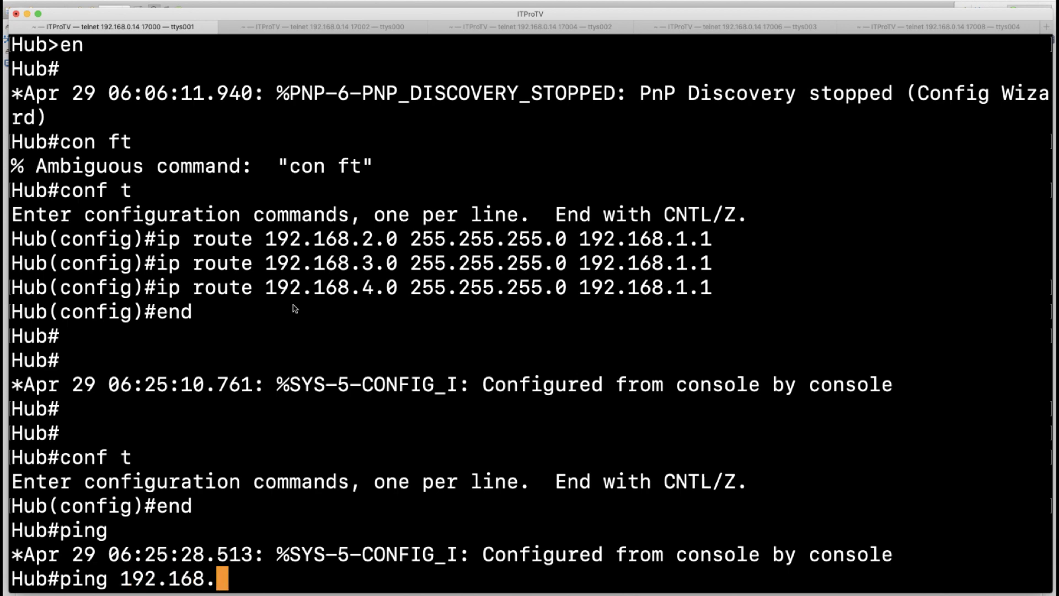
pyautogui.write('2.1')
pyautogui.press('Return')
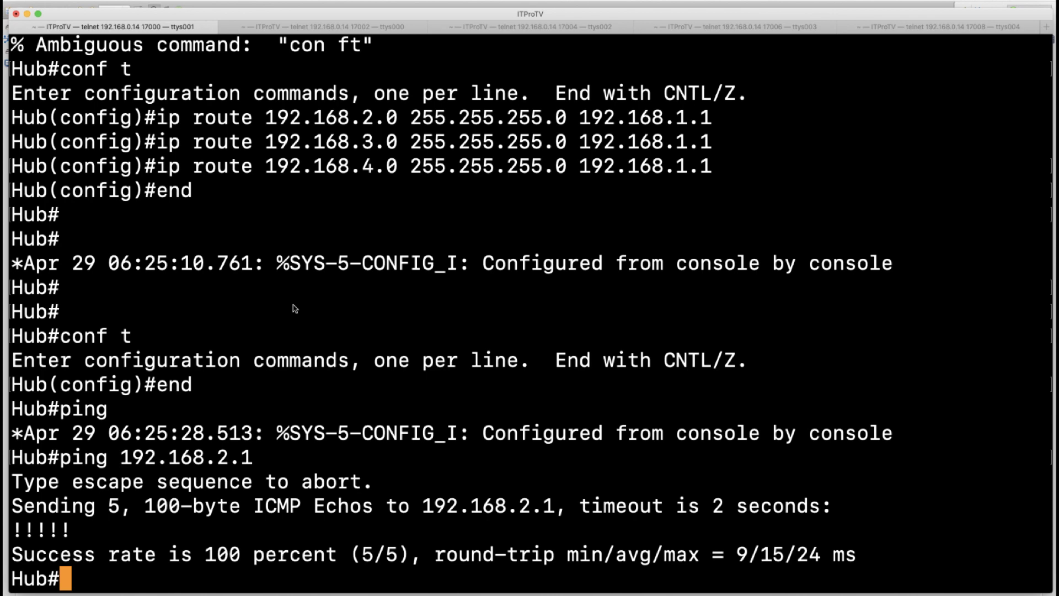
pyautogui.press('Up')
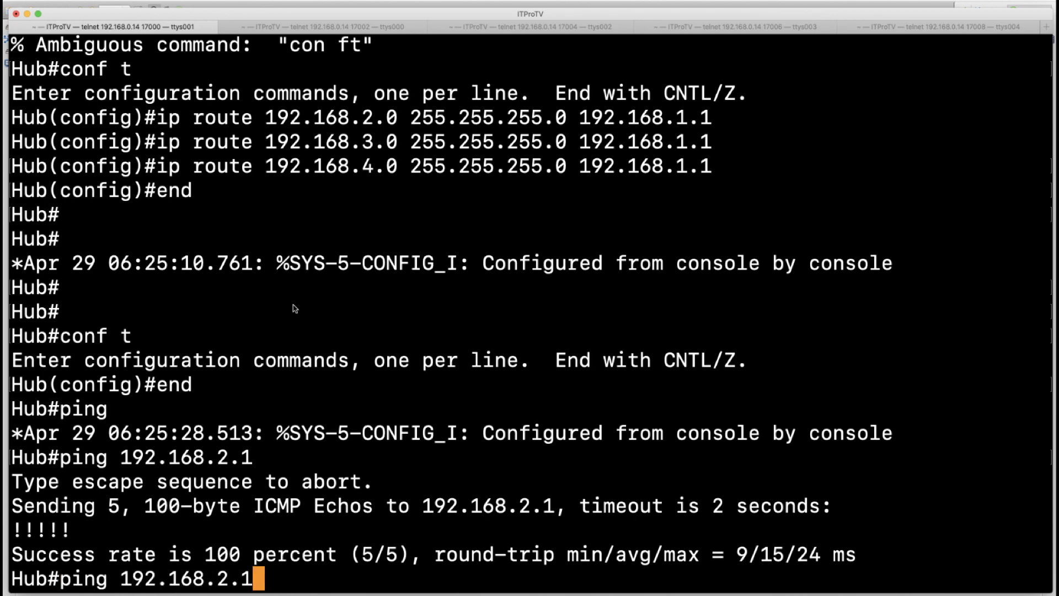
pyautogui.press('BackSpace')
pyautogui.press('BackSpace')
pyautogui.press('BackSpace')
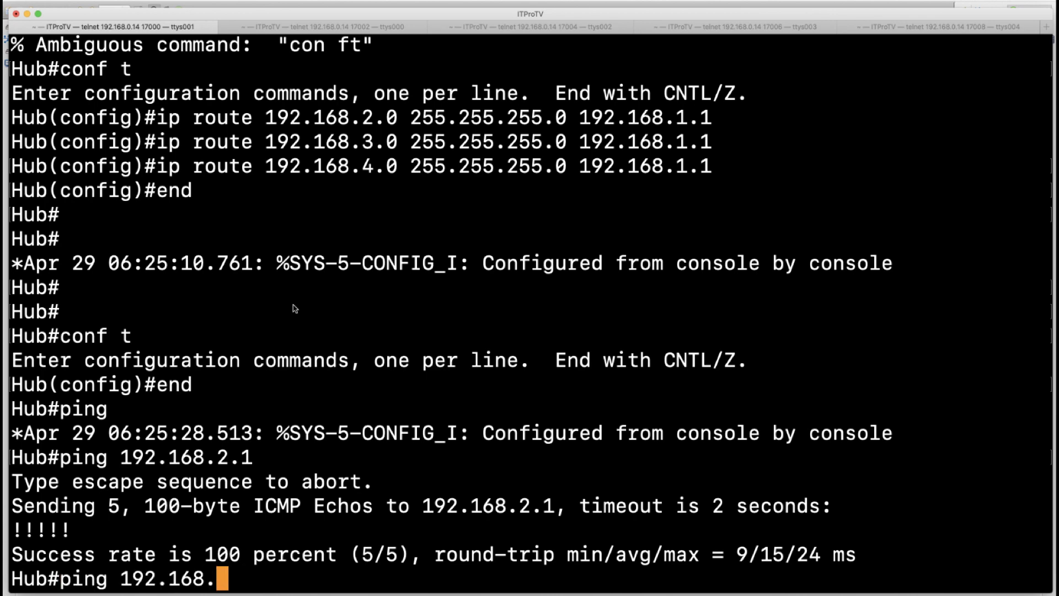
pyautogui.write('3.1')
pyautogui.press('Return')
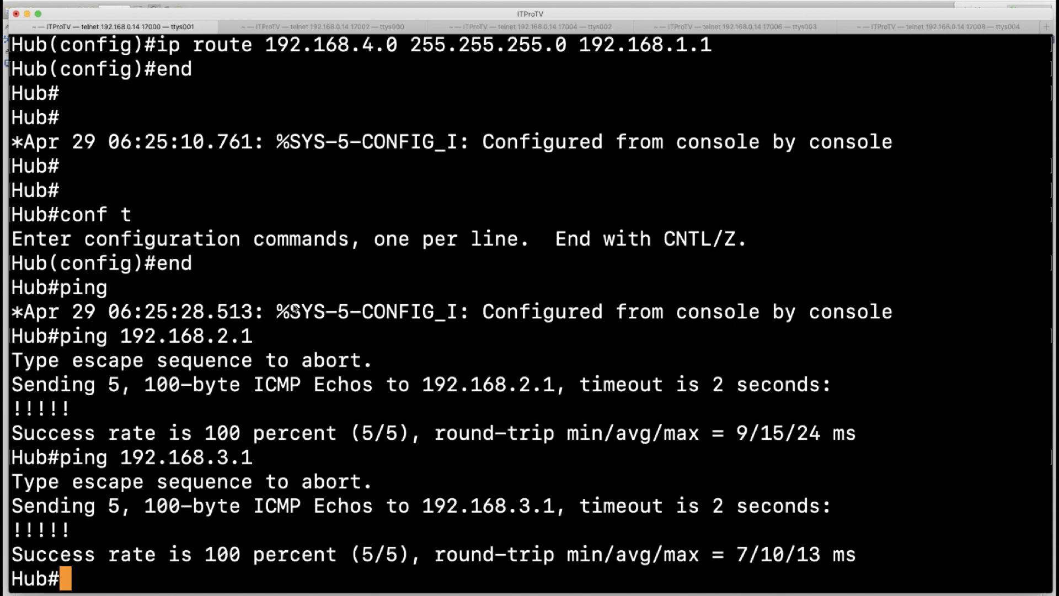
# Ping 192.168.4.1 from the Hub, then minimize Terminal to show the VIRL topology
pyautogui.press('Up')
pyautogui.press('BackSpace')
pyautogui.press('BackSpace')
pyautogui.press('BackSpace')
pyautogui.write('4')
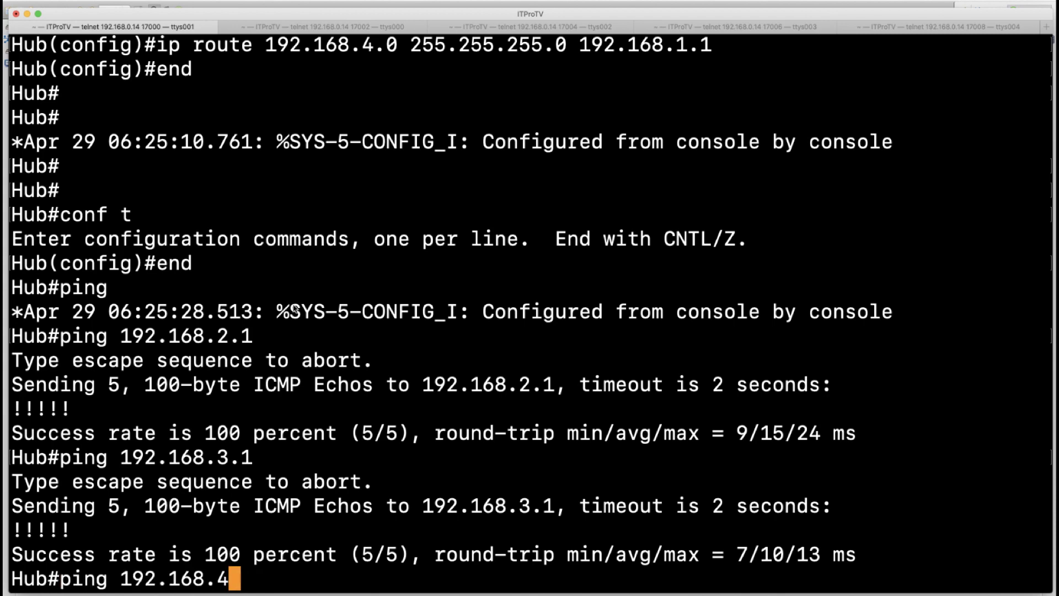
pyautogui.write('.1')
pyautogui.press('Return')
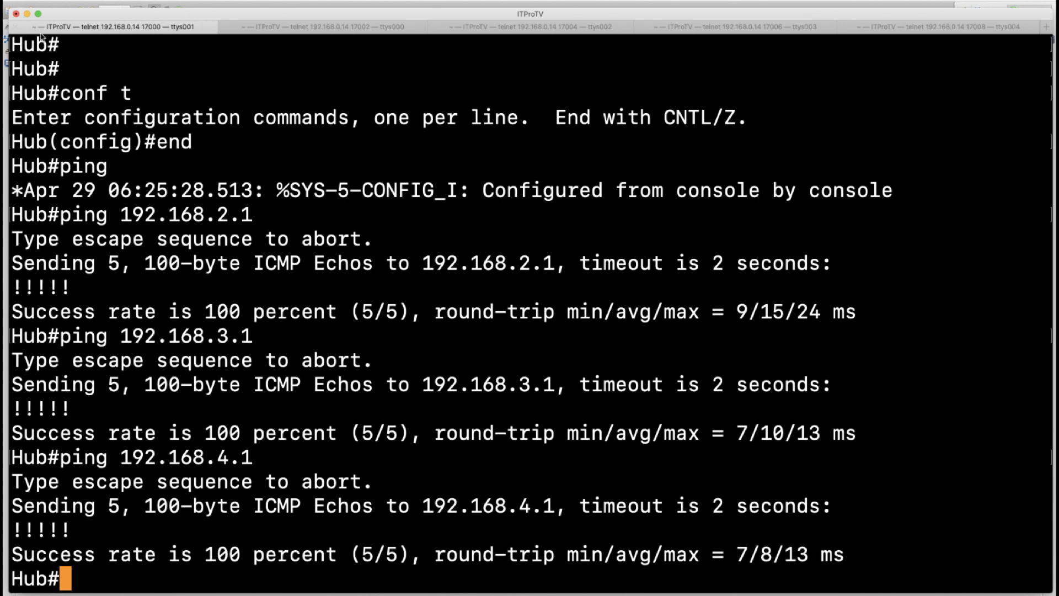
pyautogui.click(27, 14)
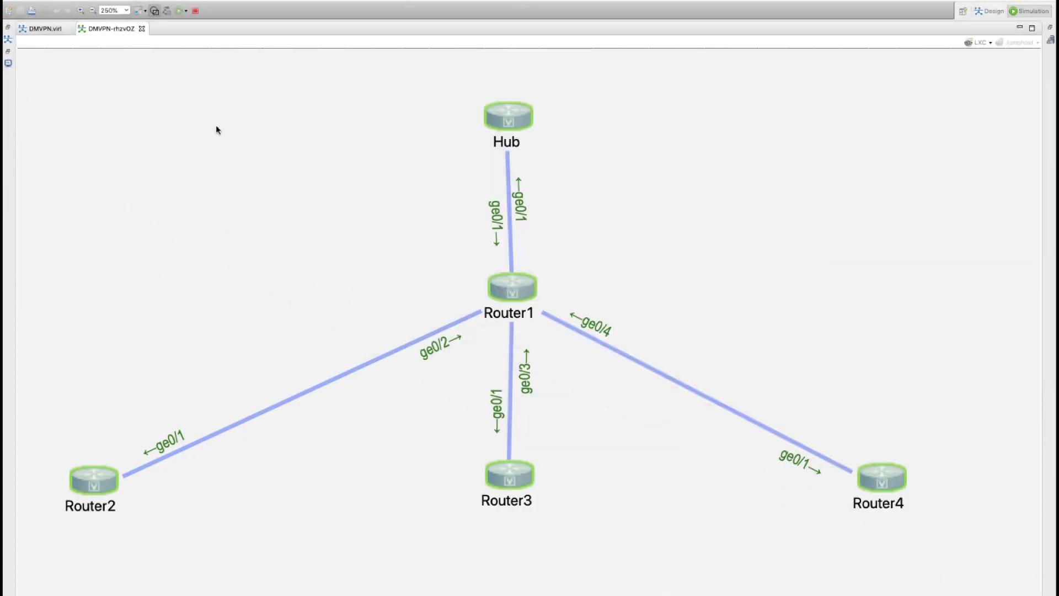